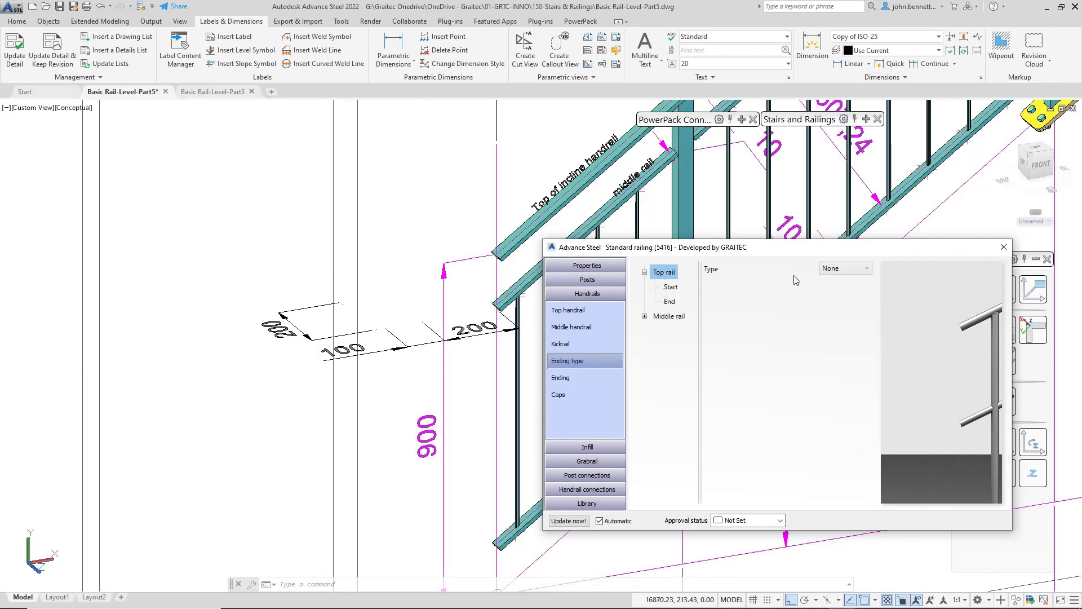
Set the top rail's ending type to Return to wall and show its Ending parameters.
click(835, 269)
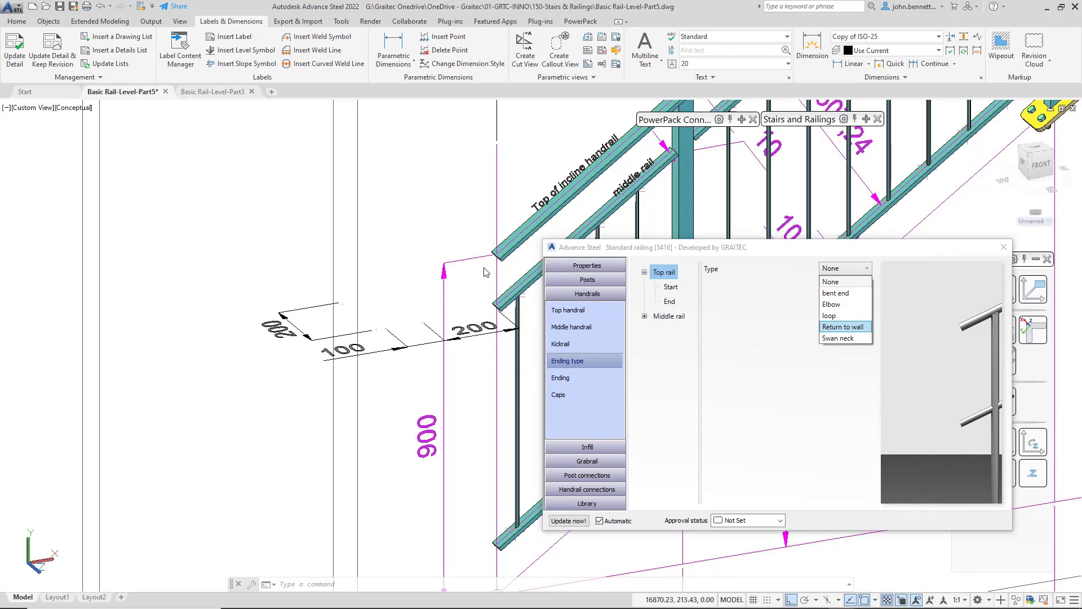
key(Return)
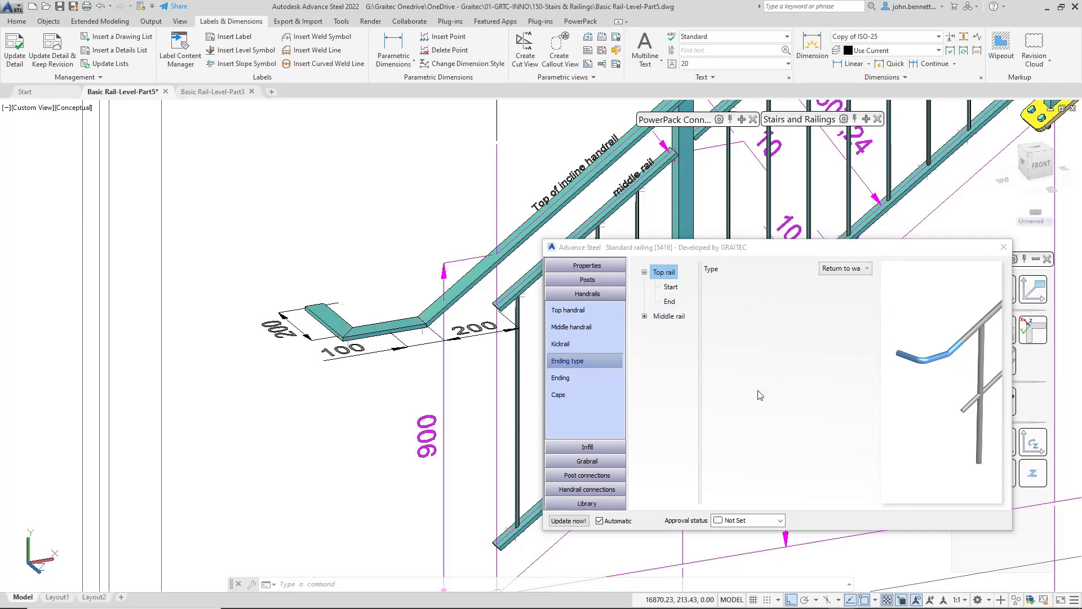
click(566, 382)
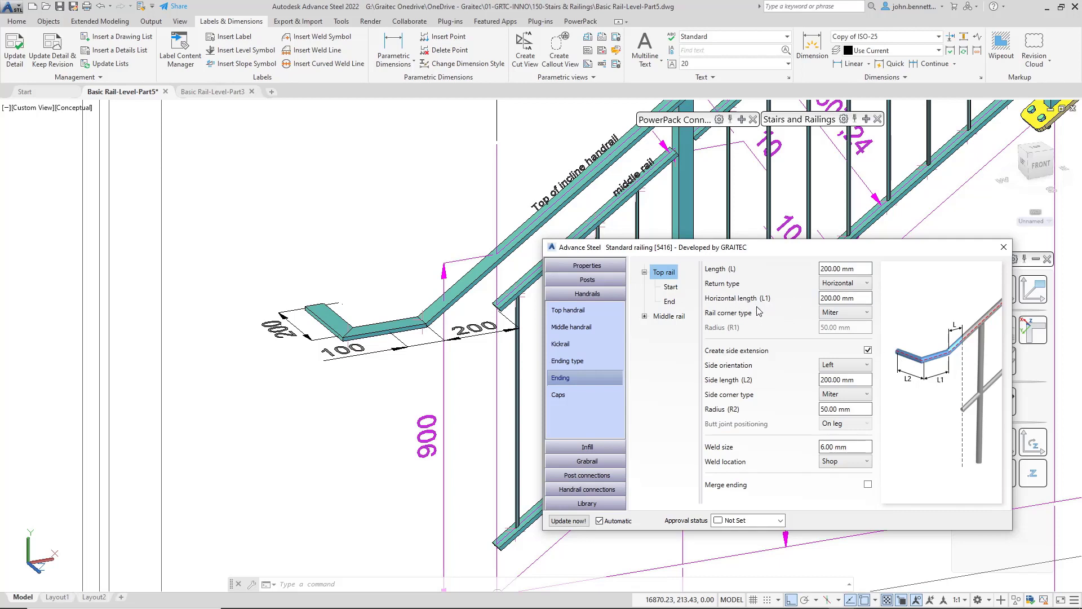
click(844, 284)
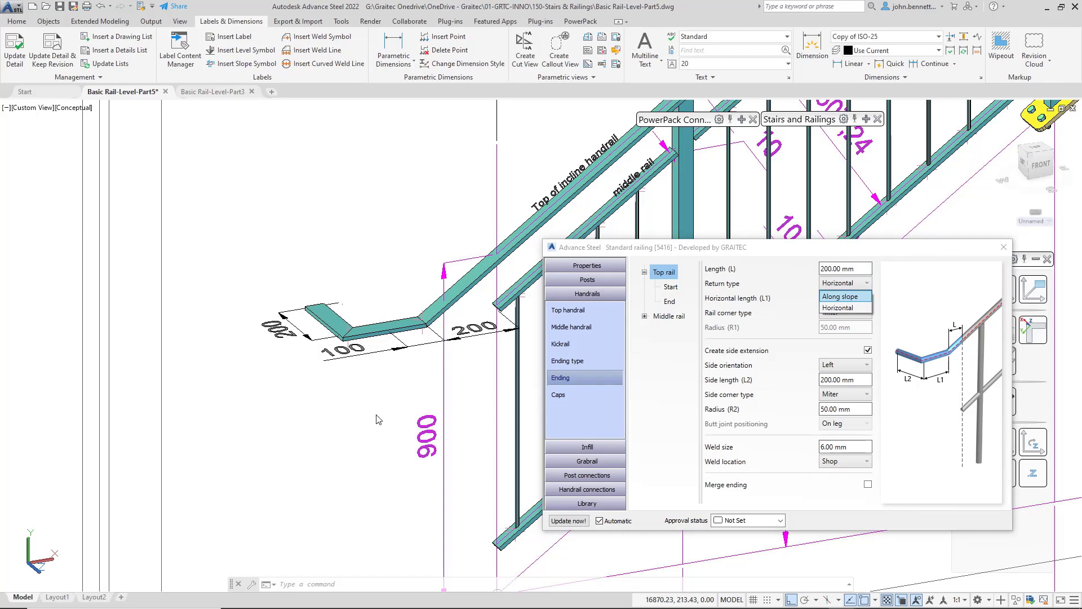
key(Return)
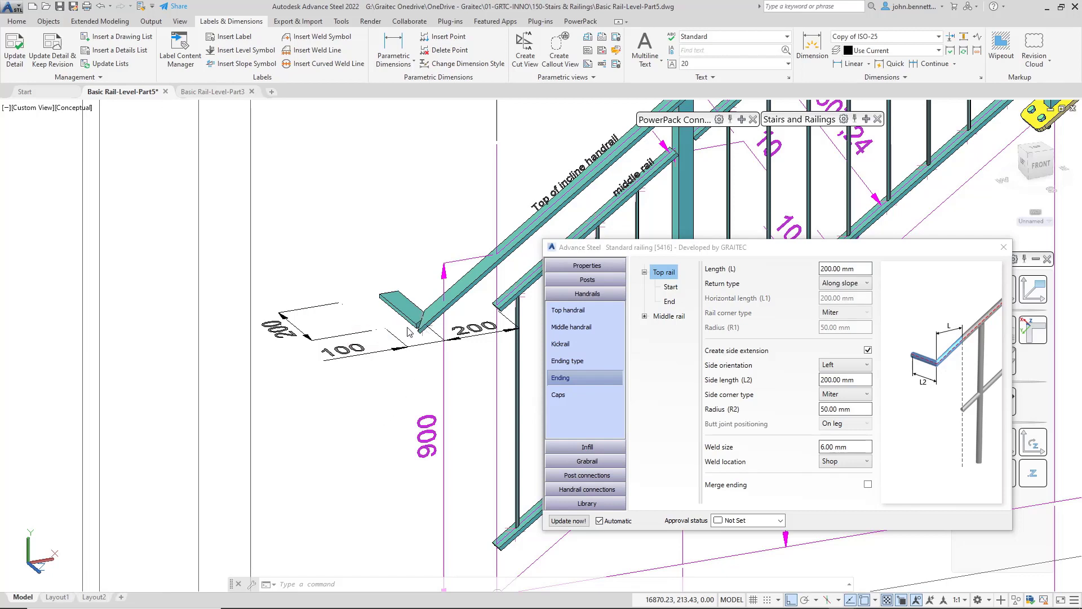
click(849, 285)
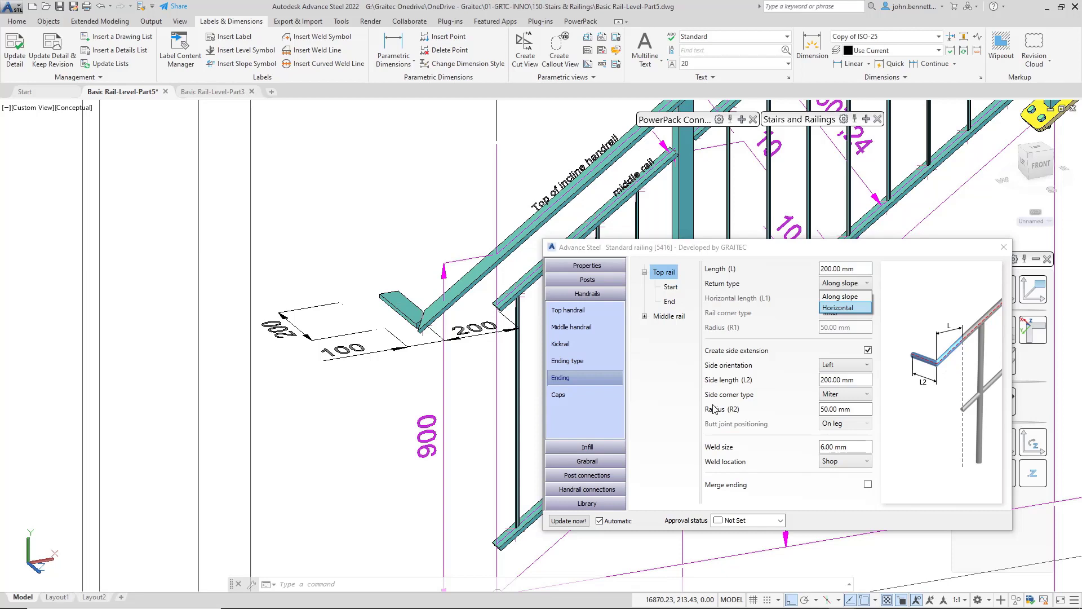
key(Return)
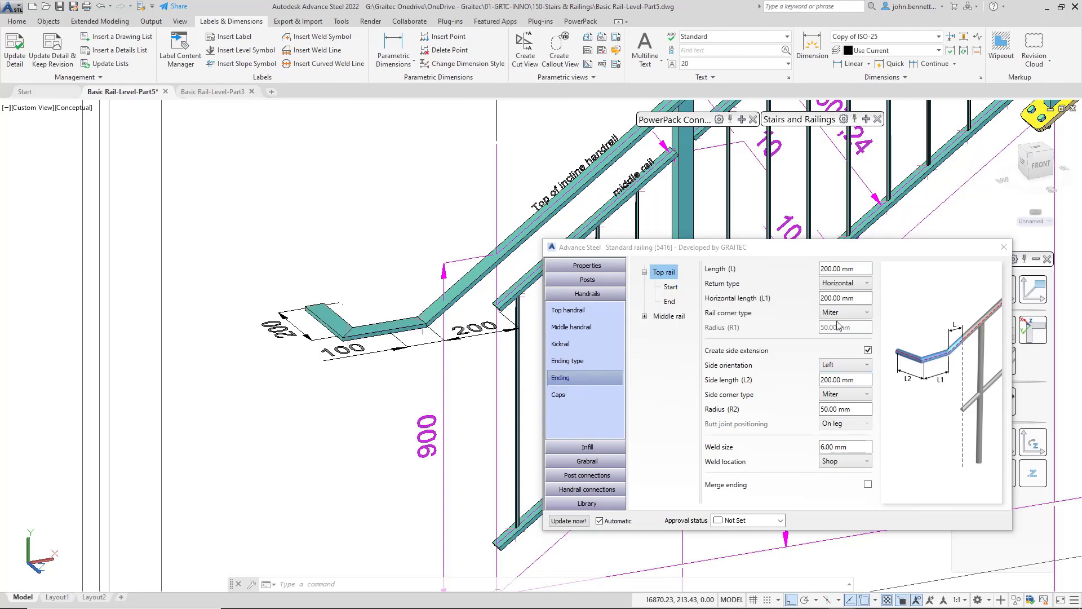
Change the rail corner type from Miter to Bent and check its 50 mm Radius R1.
click(855, 317)
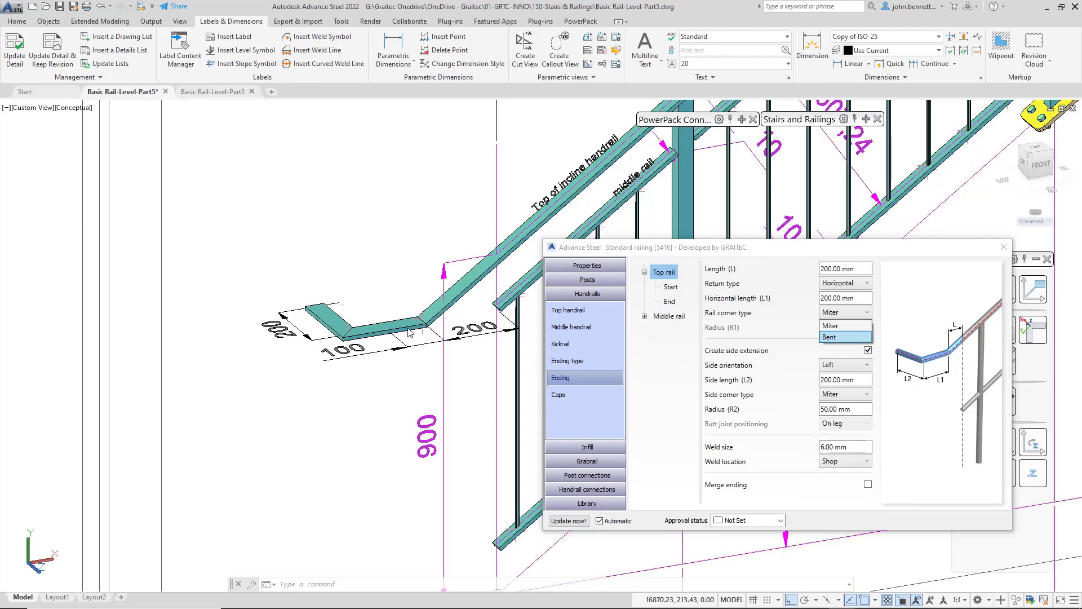
key(Return)
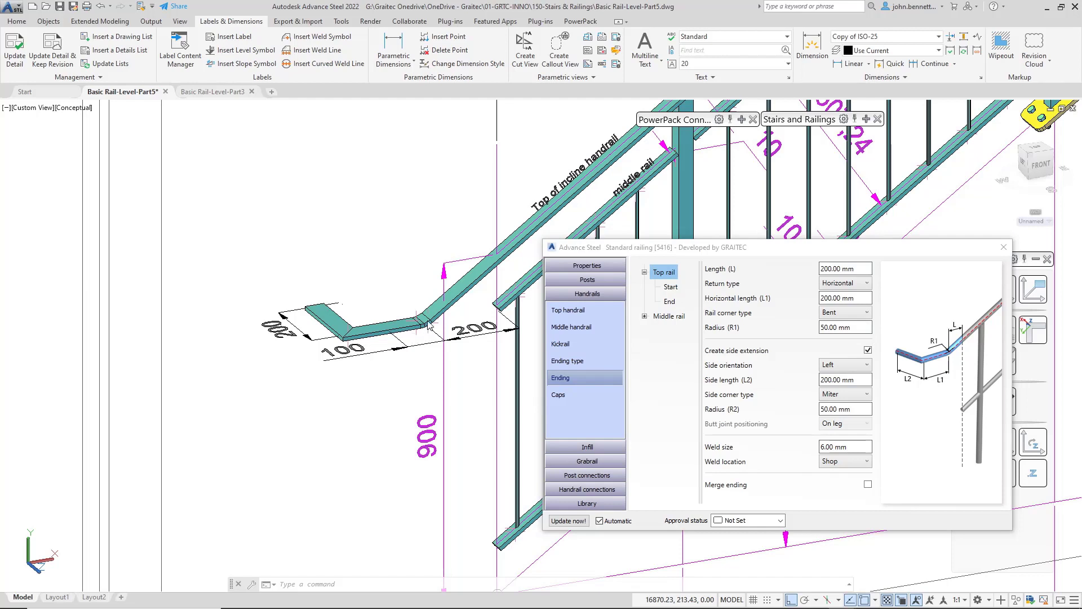
click(862, 327)
click(866, 327)
drag(866, 327, 791, 337)
Pick the vertical line in the model and test the return with Length L set to 0.
click(487, 371)
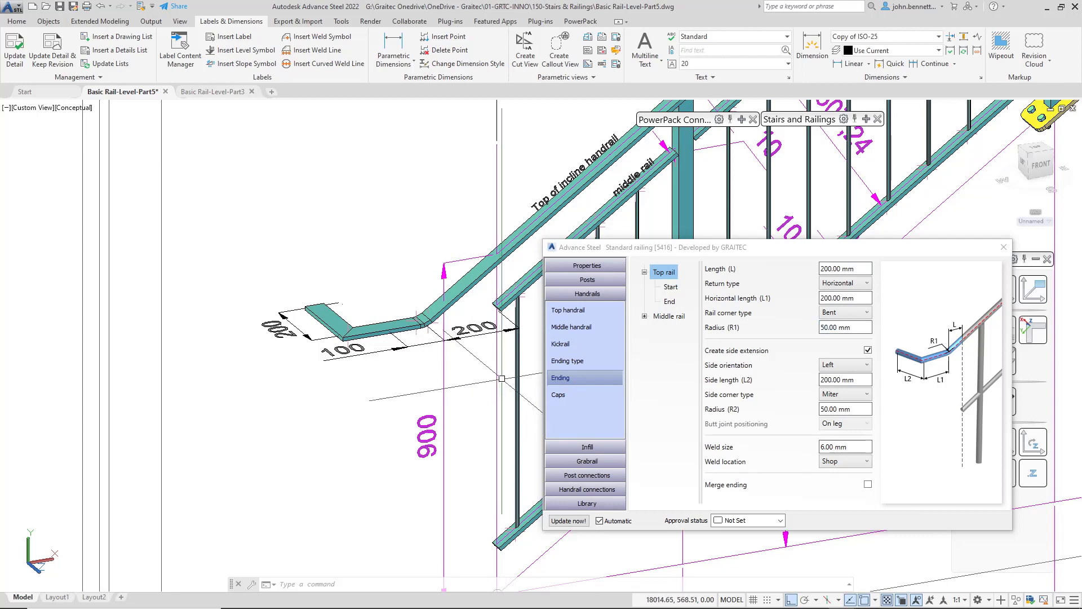
click(501, 378)
middle_drag(476, 407, 460, 375)
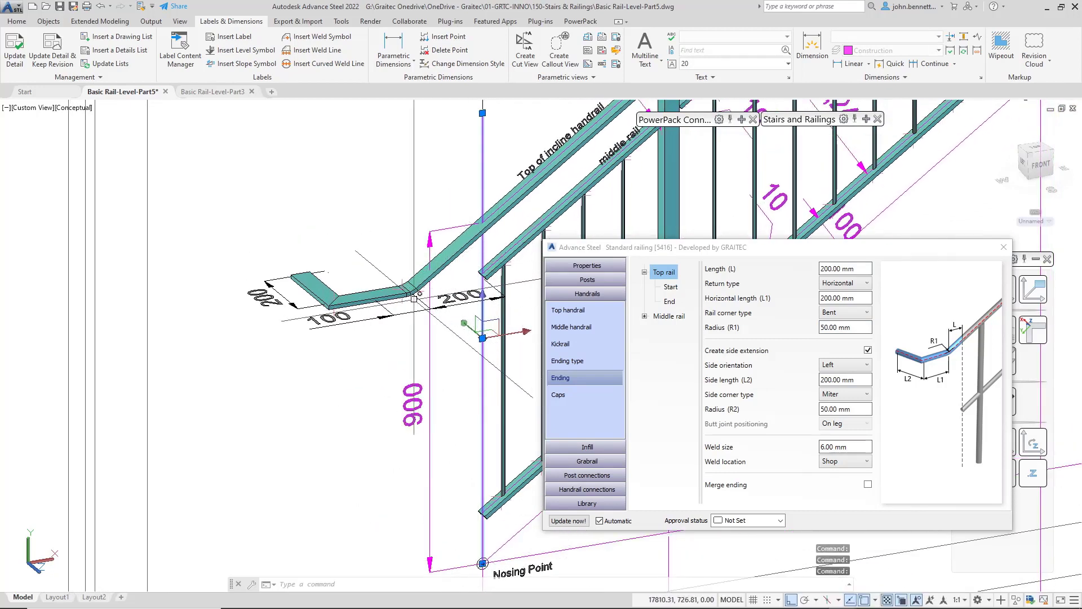
click(846, 297)
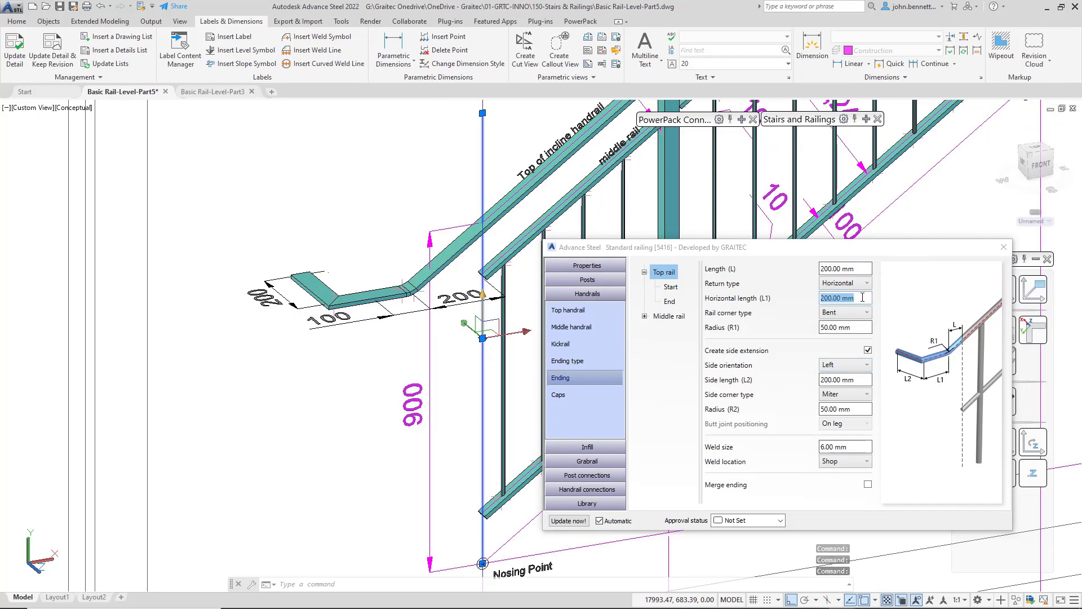
click(862, 298)
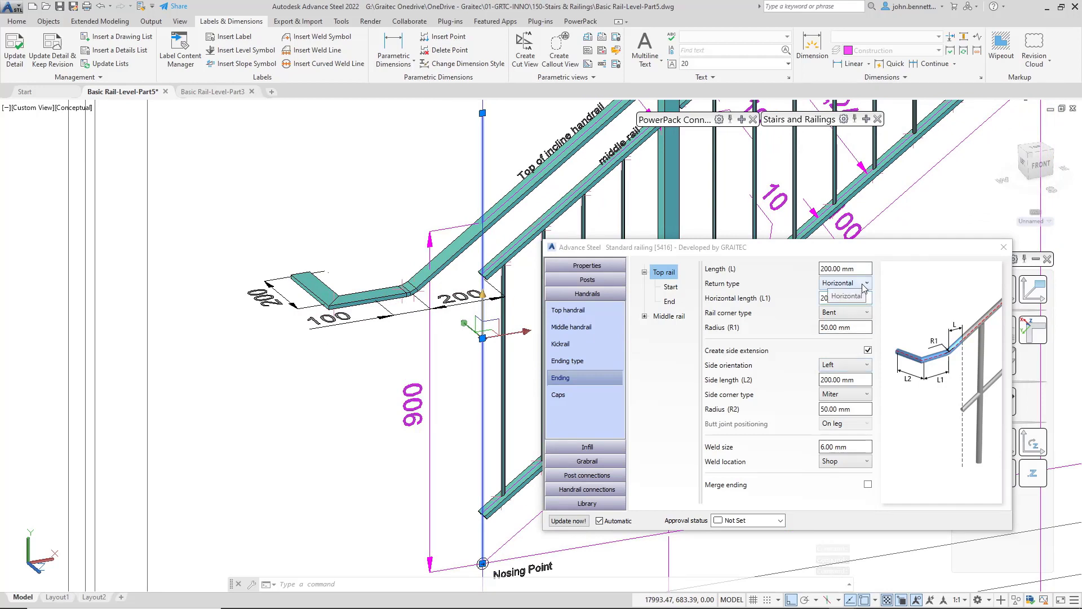
click(867, 269)
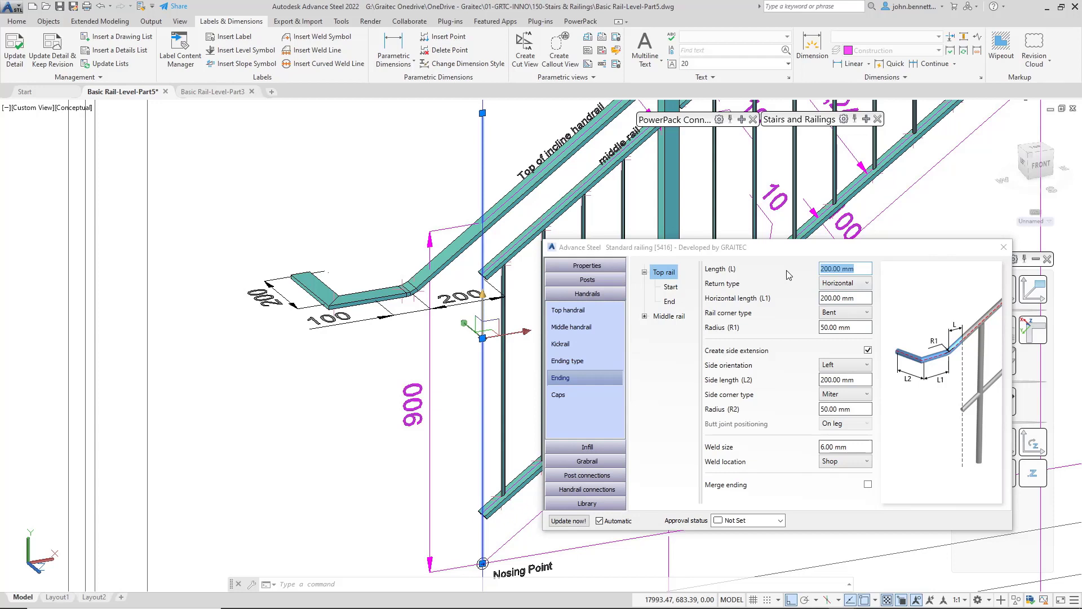
text(0)
key(Return)
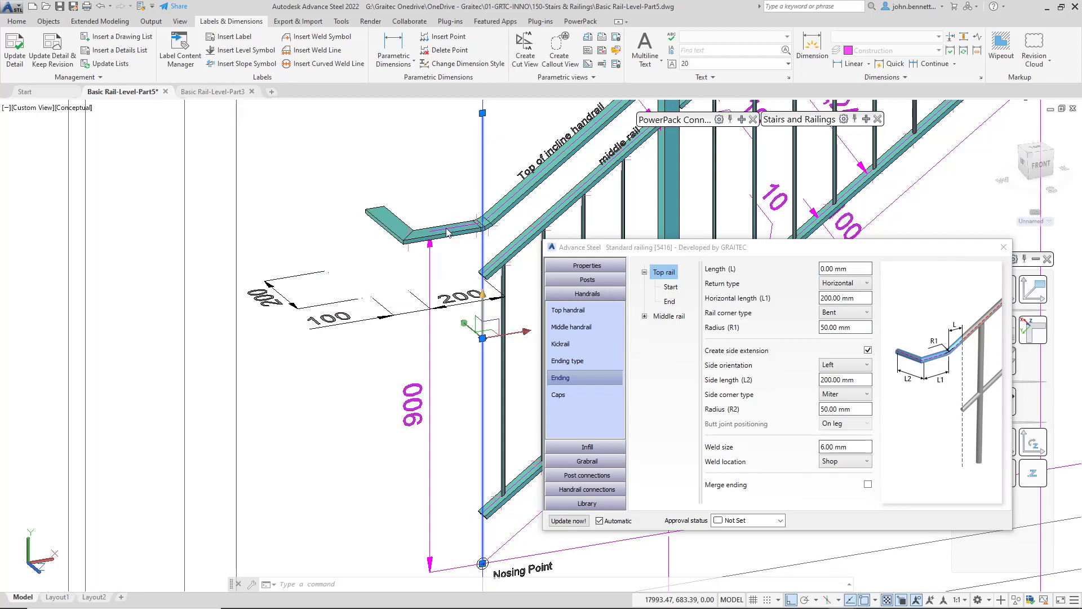
Restore Length L to 200 mm and enter 100 for Horizontal length L1.
click(834, 271)
text(200)
key(Return)
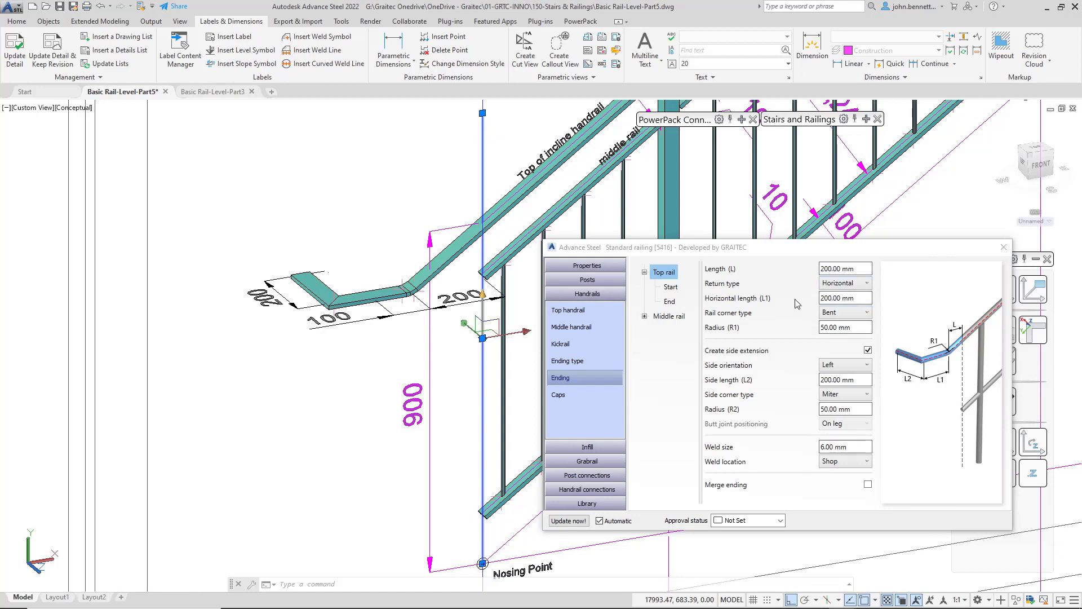
double_click(837, 303)
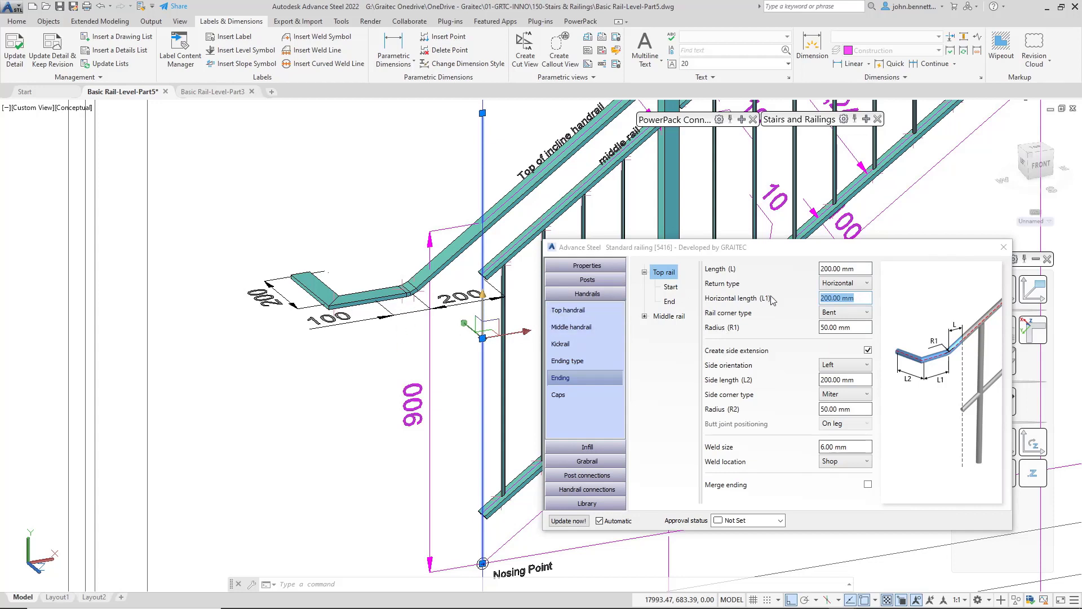
text(100)
Apply the 100 mm L1, re-enable the side extension, and keep it Left after trying Right.
key(Tab)
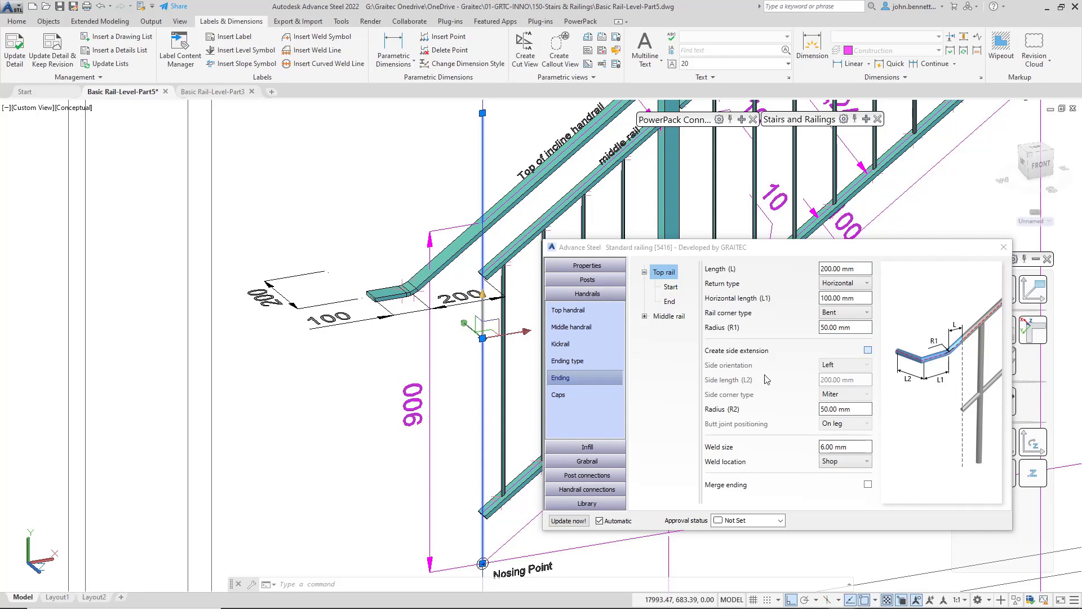
key(space)
click(844, 367)
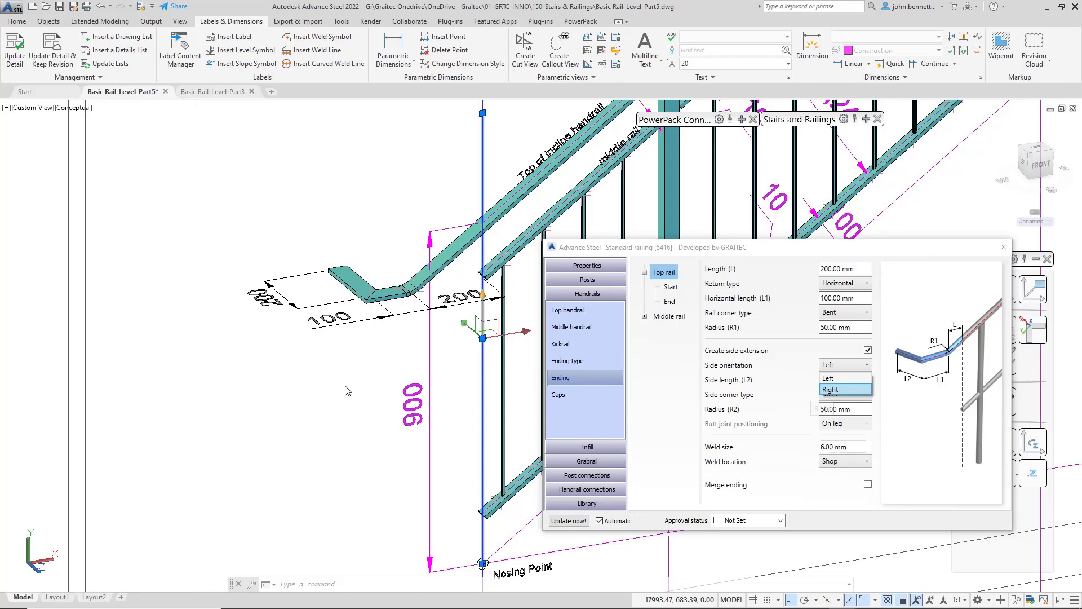
key(Return)
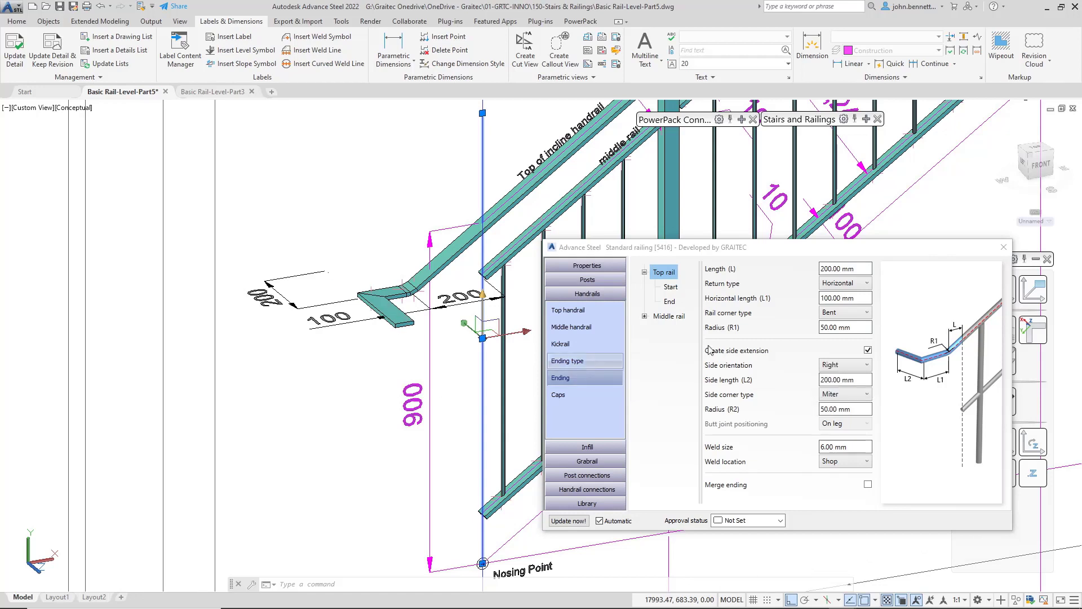
click(834, 365)
click(830, 382)
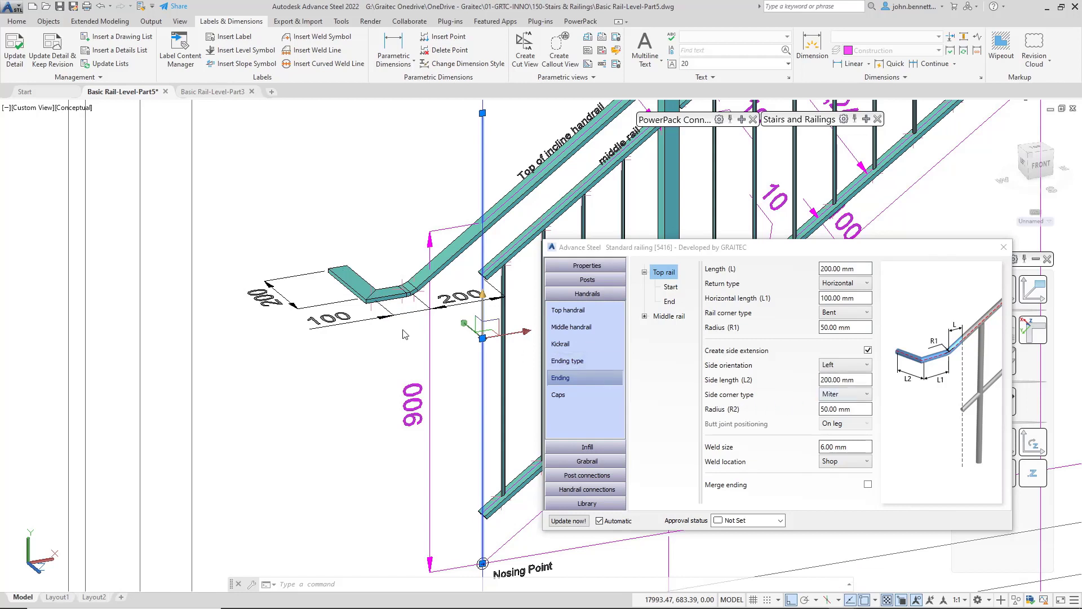
Set the side corner type to Butt joint with its positioning On leg.
click(833, 395)
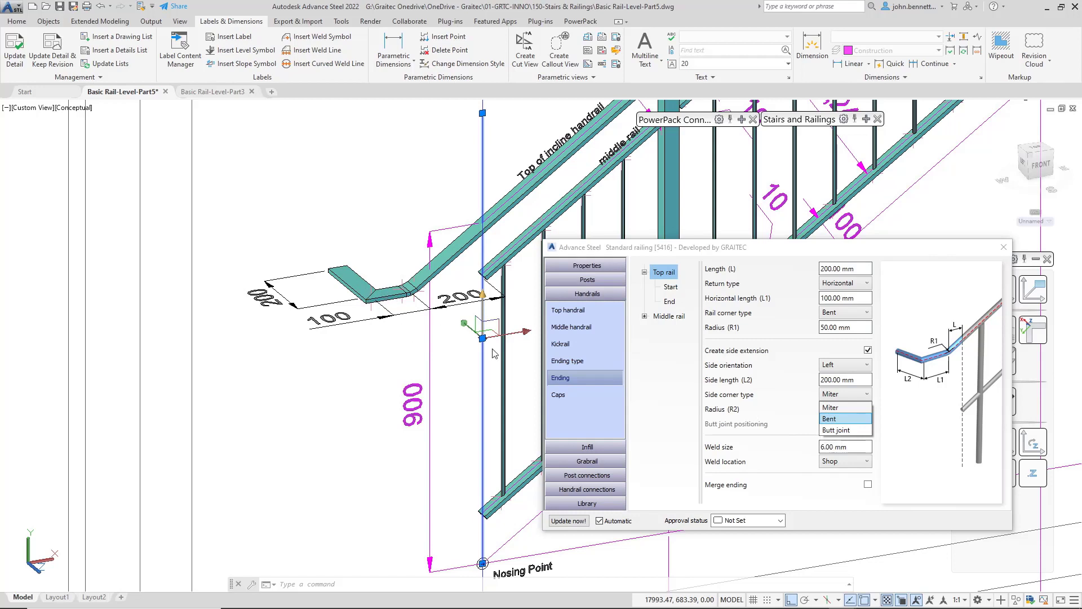
click(828, 418)
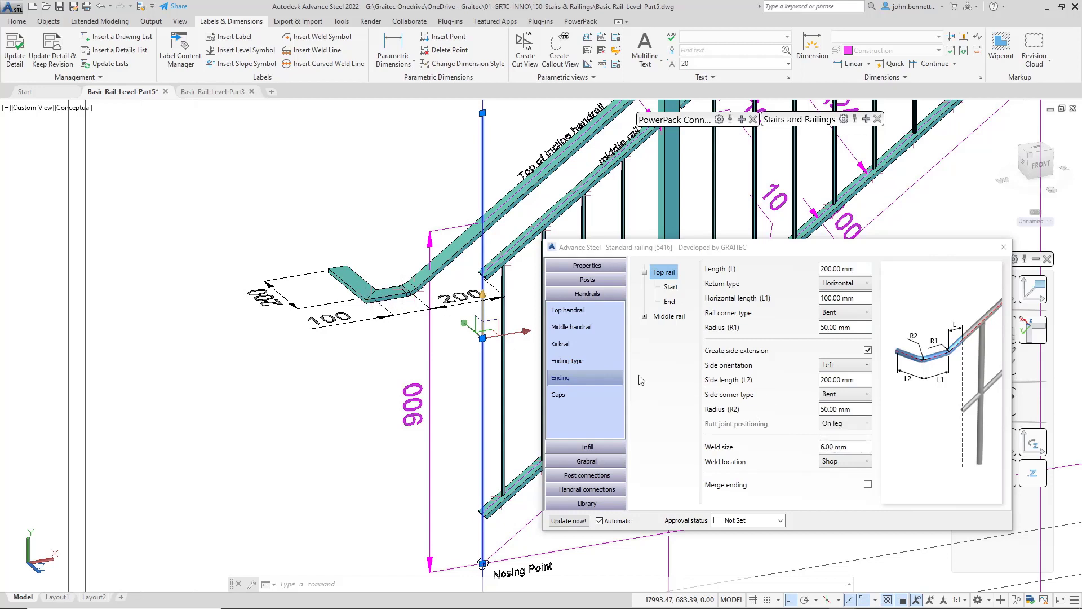
click(854, 395)
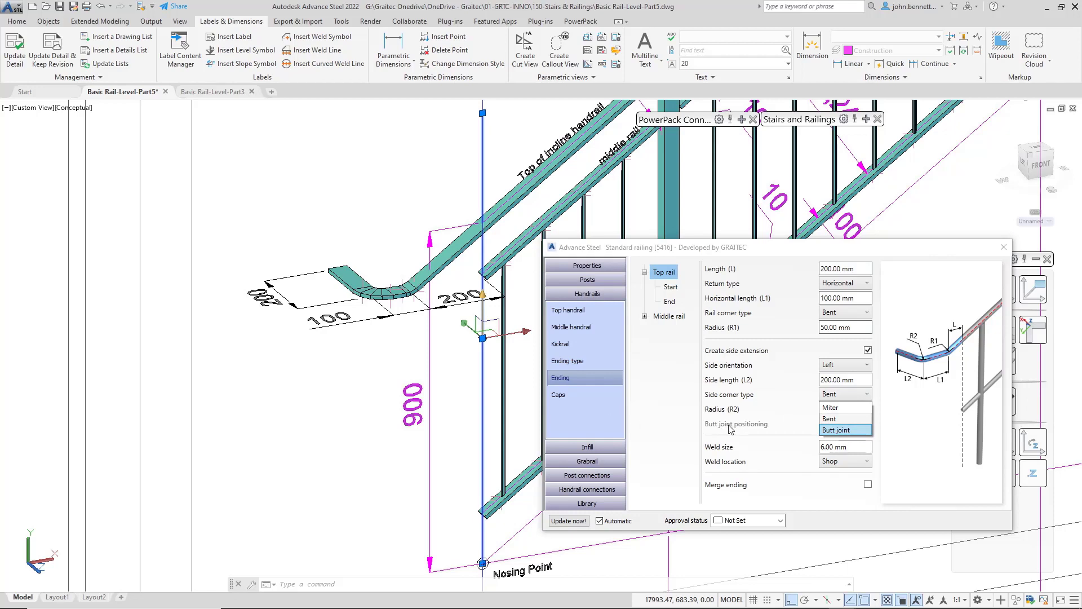
key(Return)
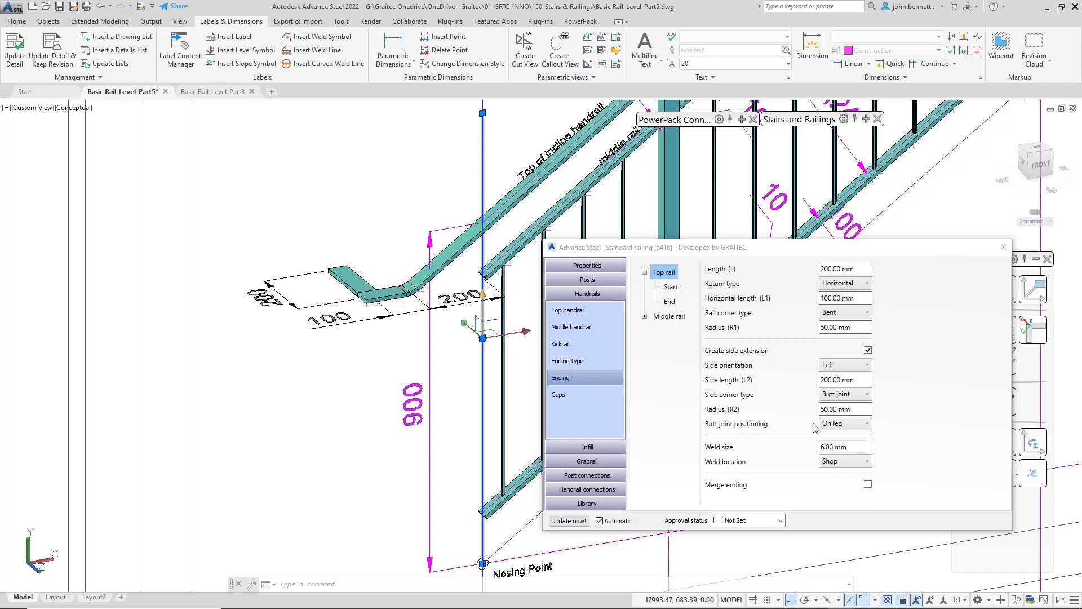
click(842, 424)
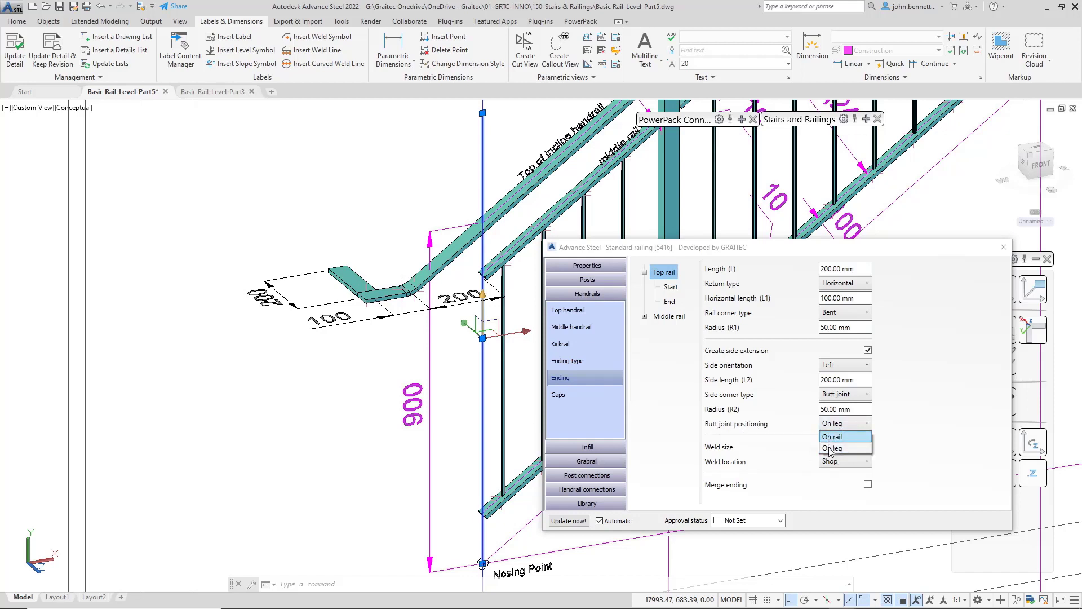
click(782, 443)
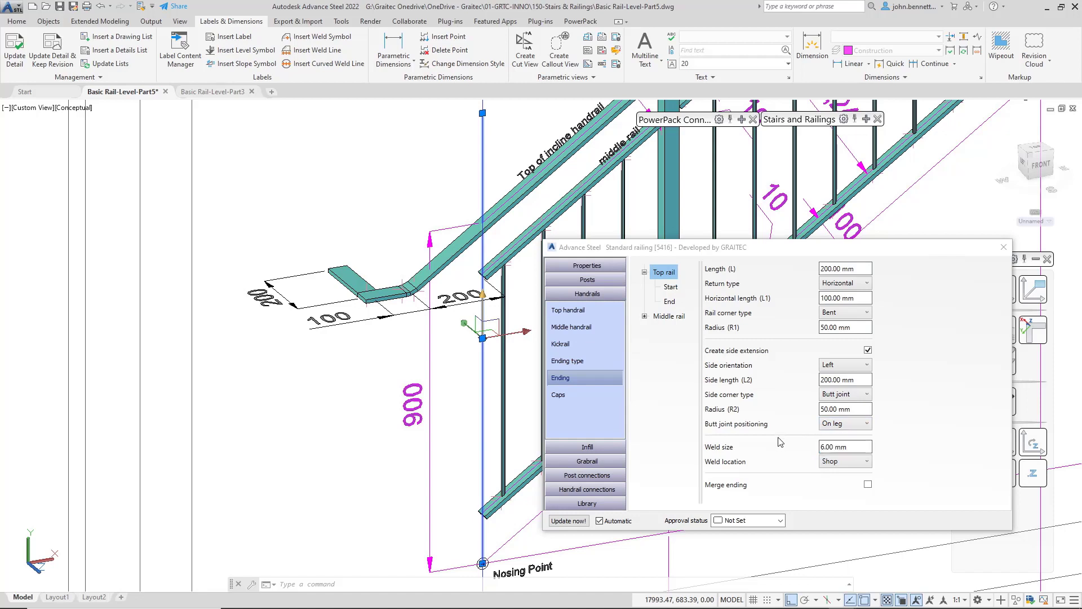
Enable Merge ending for the top rail's start ending.
click(859, 466)
click(857, 465)
scroll(369, 290, up, 5)
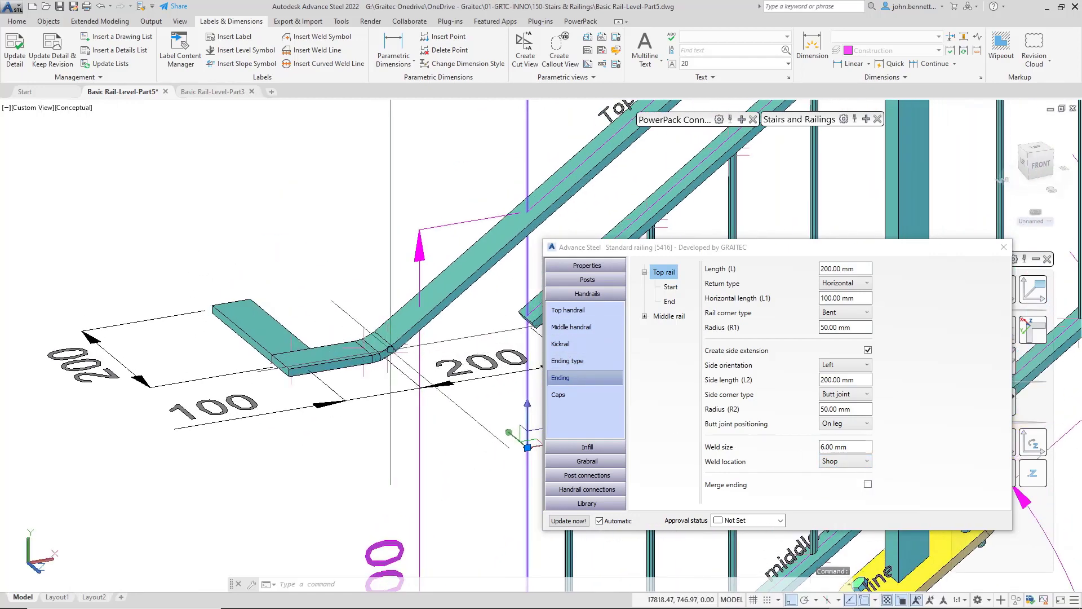
Select the rail at the corner to verify it is one merged beam, then view the top end.
click(383, 354)
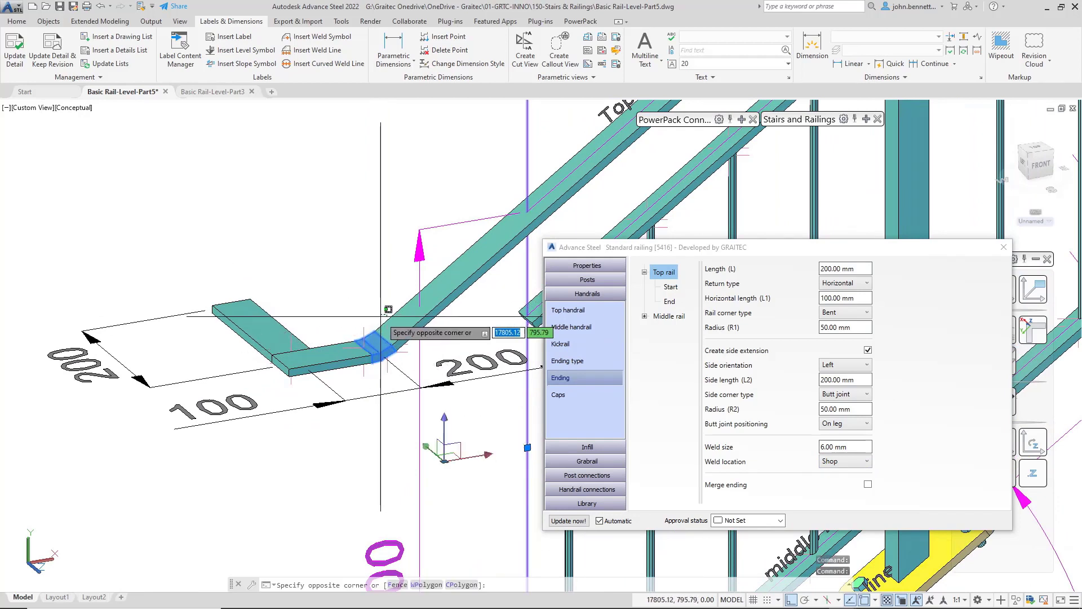
click(372, 340)
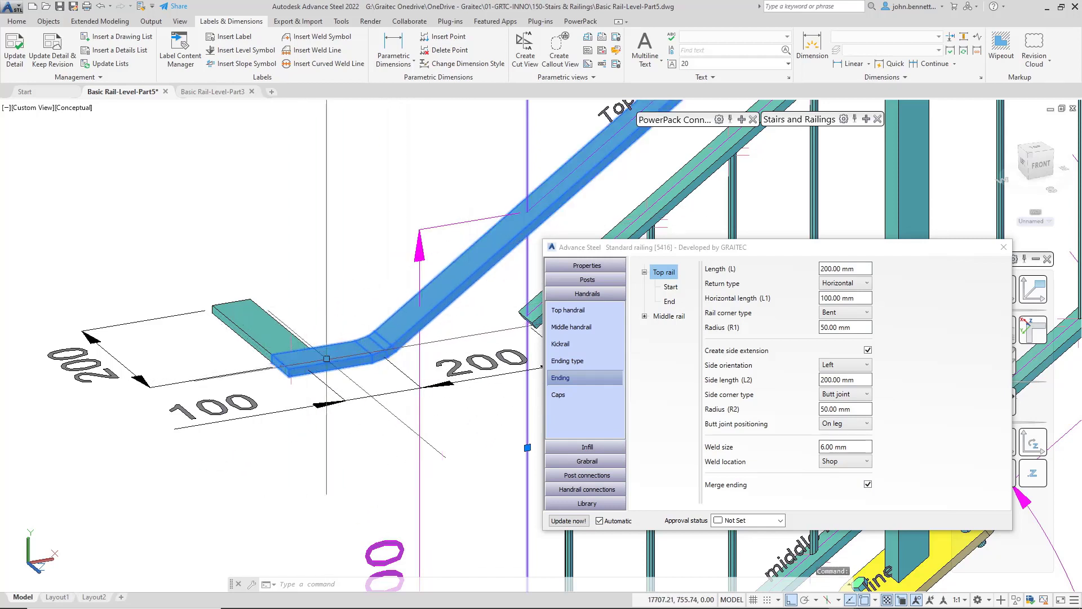
click(327, 290)
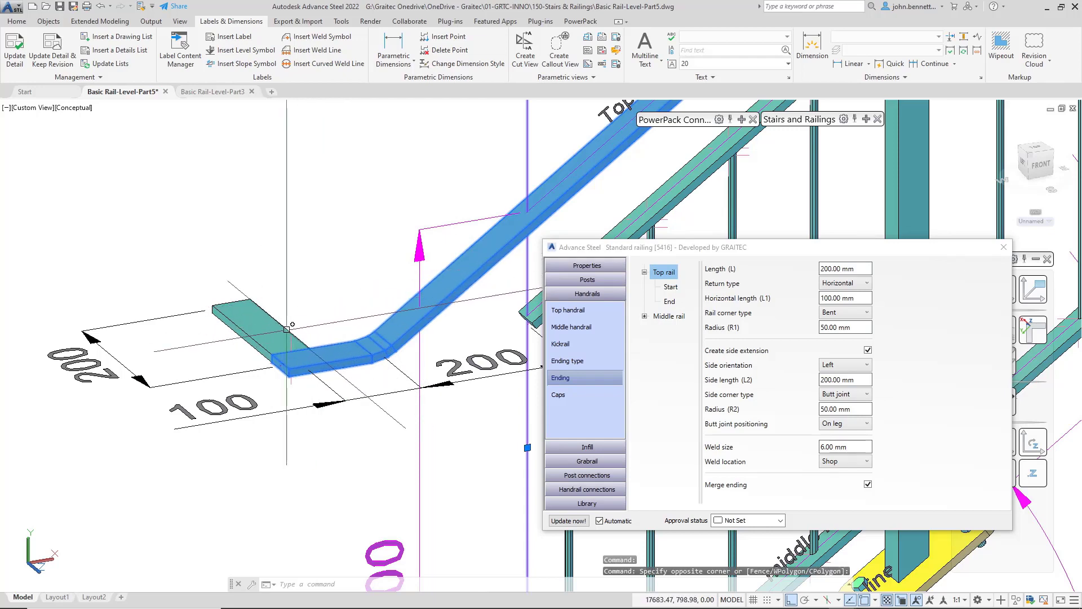
scroll(347, 318, down, 5)
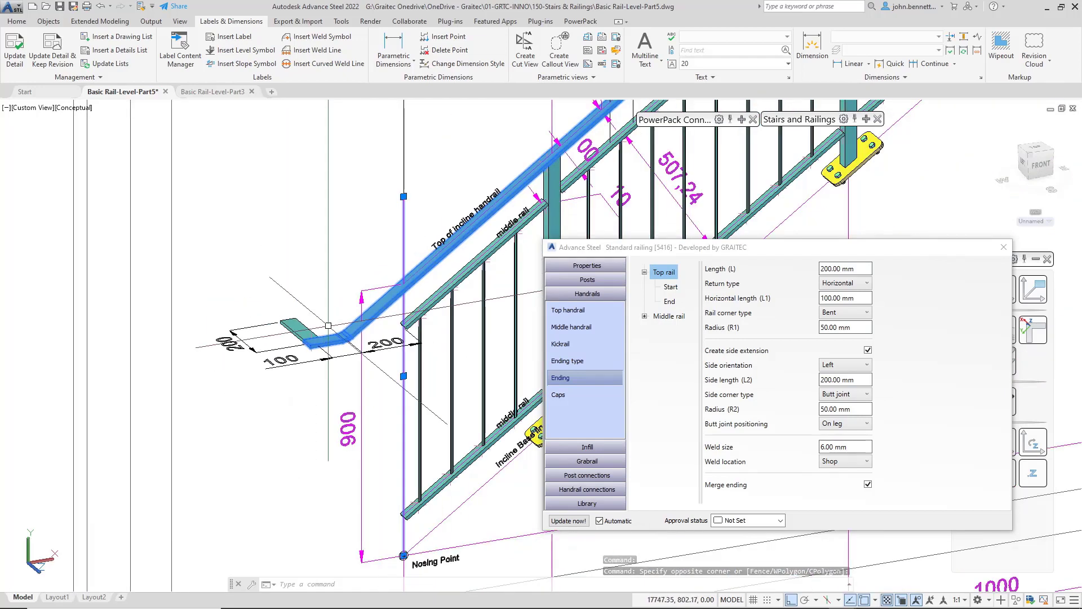
middle_drag(347, 318, 150, 444)
scroll(184, 489, up, 3)
middle_drag(183, 489, 281, 585)
scroll(462, 212, up, 3)
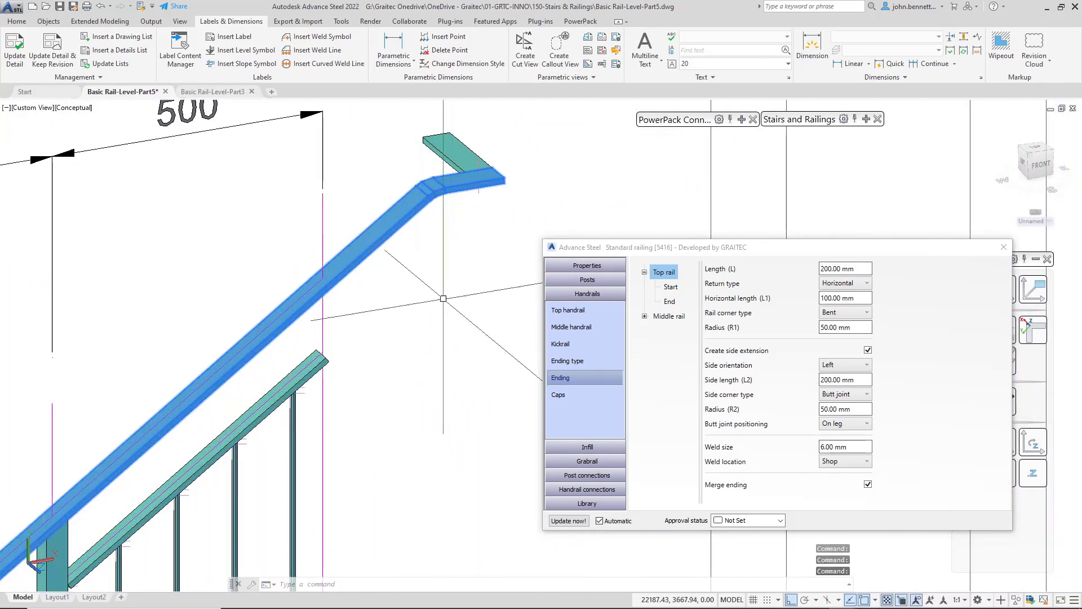
For the top rail's End ending, change the side extension orientation from Left to Right.
click(676, 304)
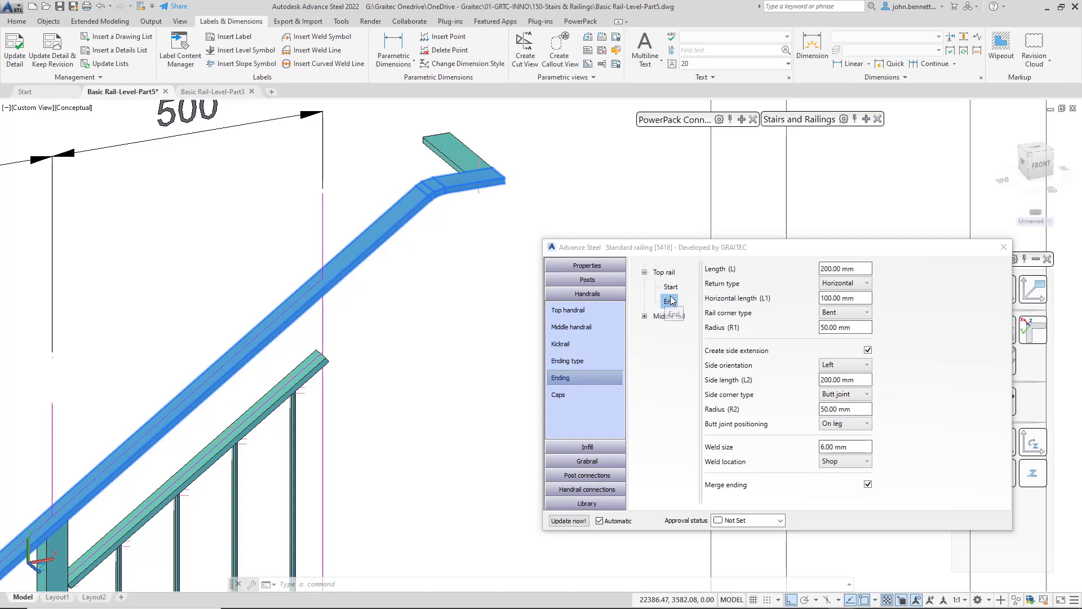
click(867, 370)
click(840, 378)
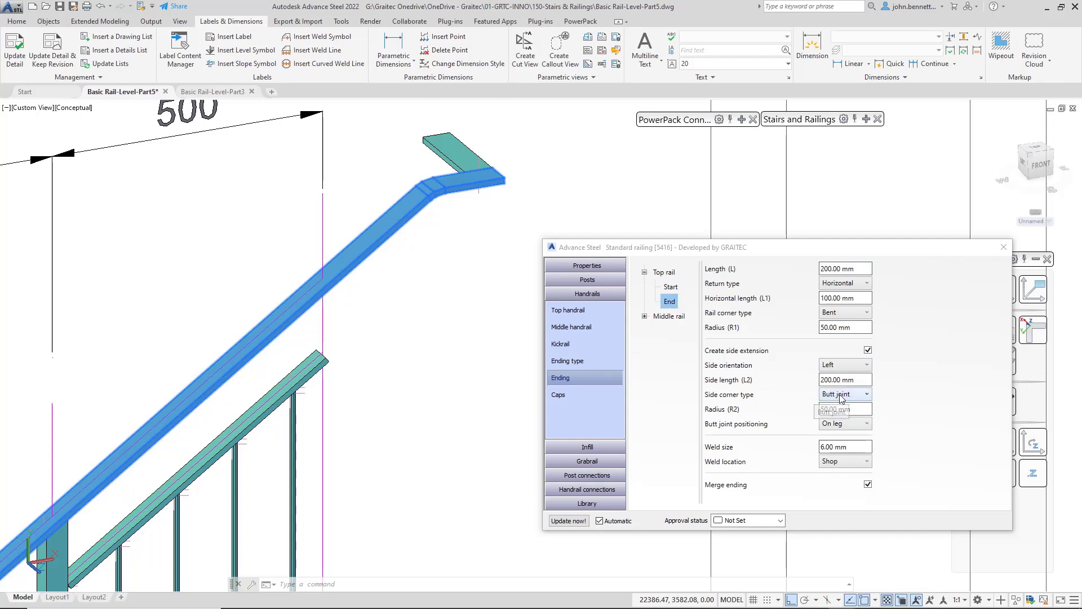
click(866, 370)
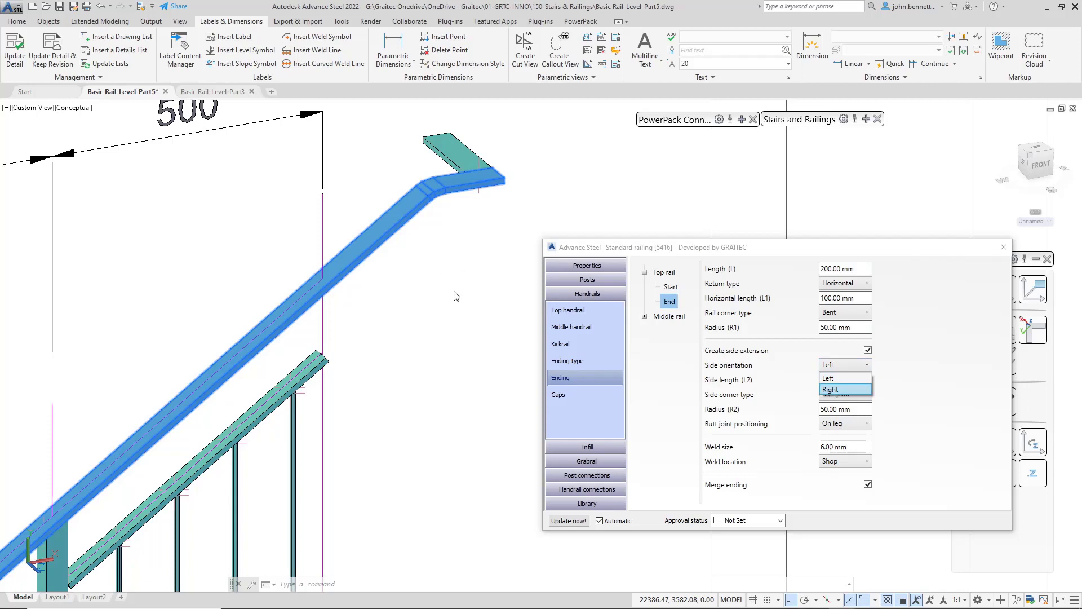
key(Return)
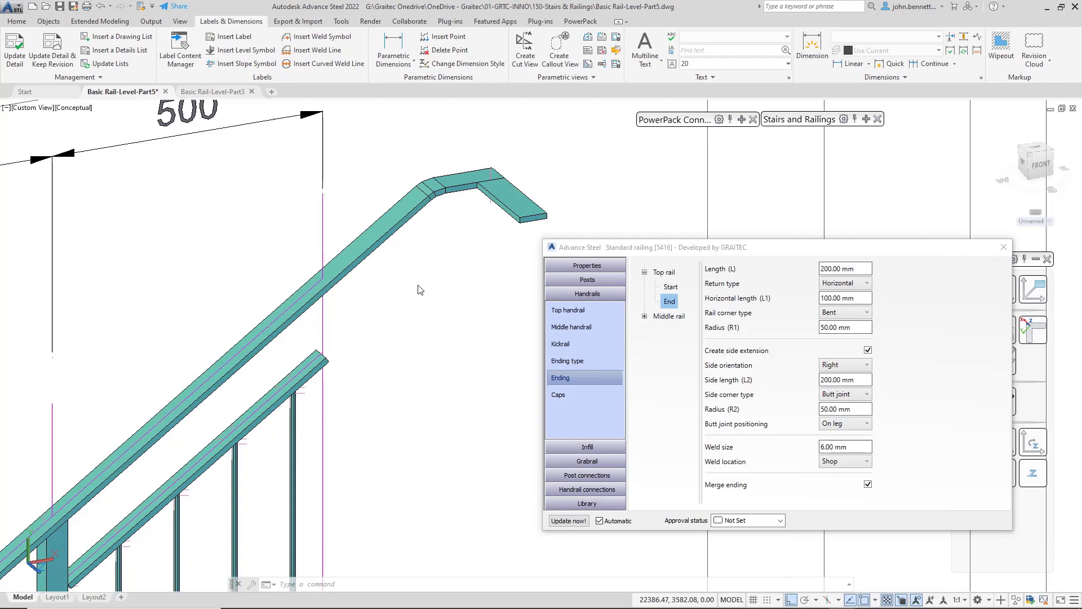
scroll(382, 259, down, 5)
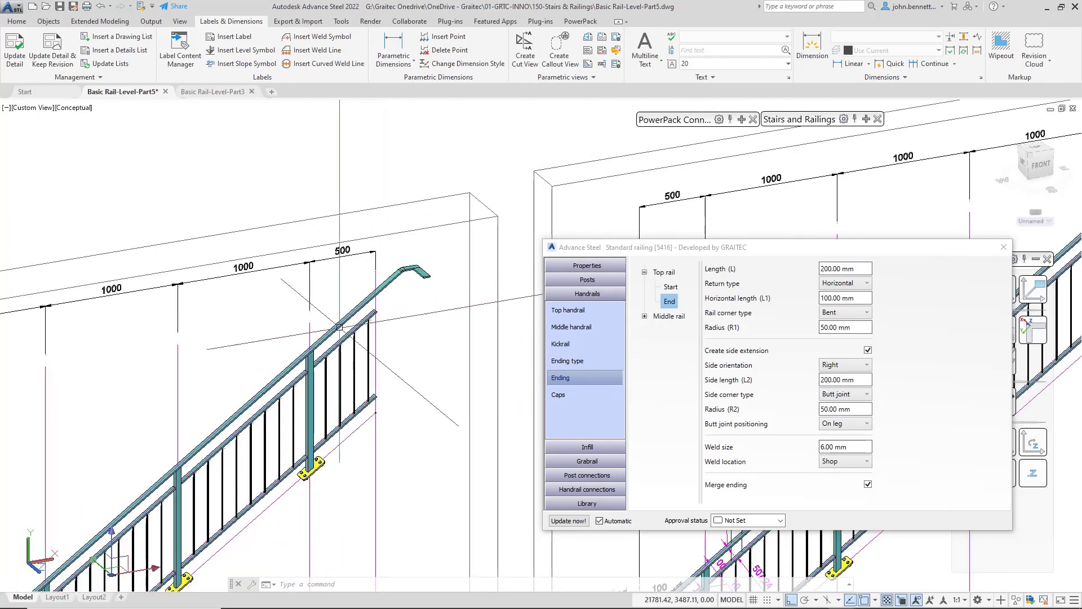
middle_drag(372, 248, 383, 260)
scroll(383, 259, down, 6)
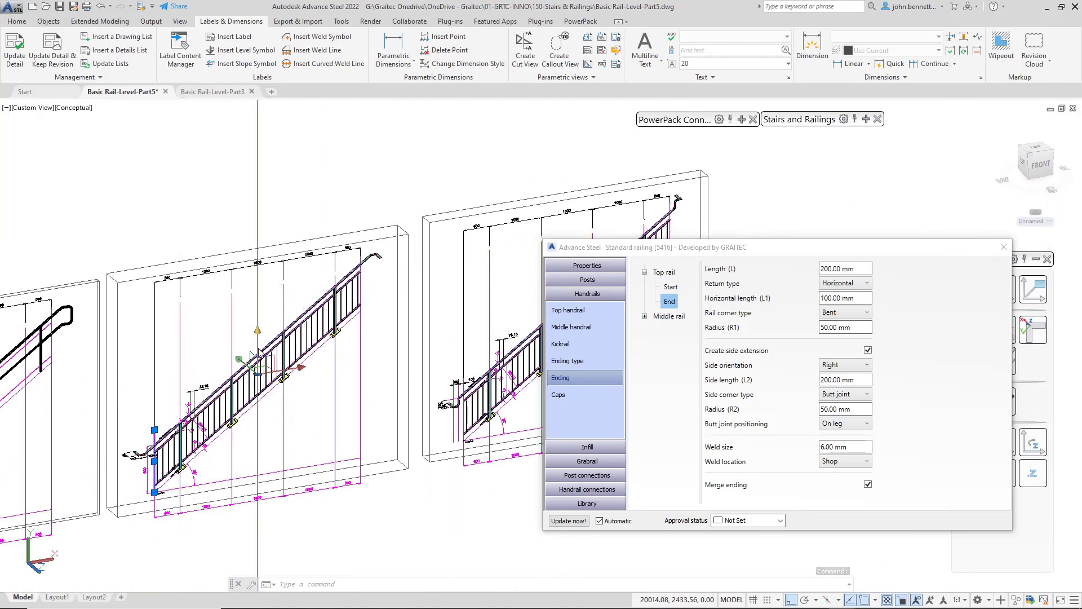
middle_drag(373, 279, 391, 304)
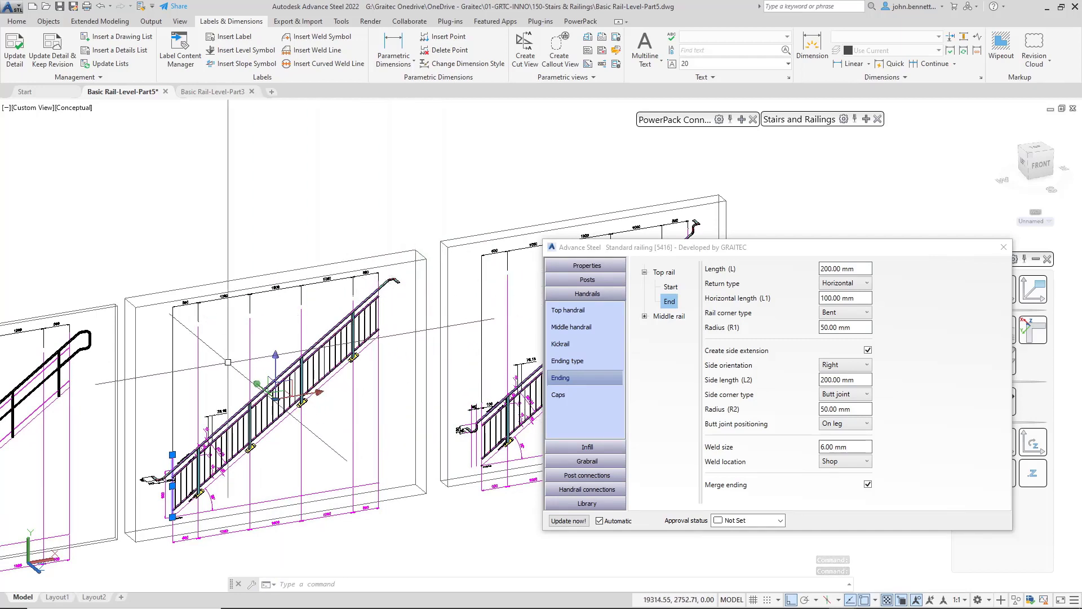
scroll(265, 394, up, 3)
middle_drag(267, 317, 362, 263)
scroll(286, 412, up, 6)
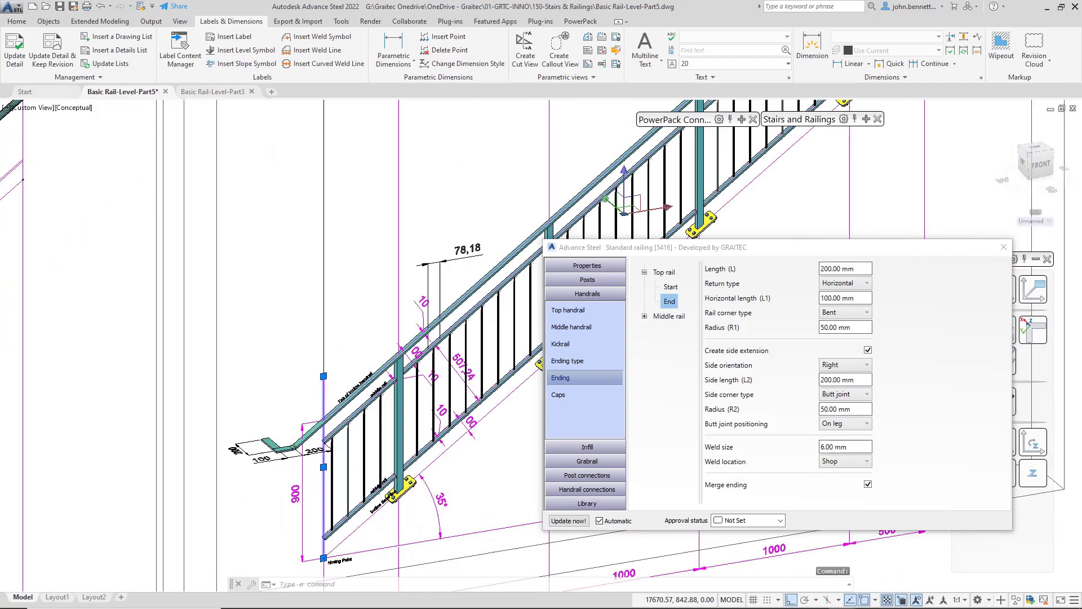
middle_drag(286, 412, 281, 291)
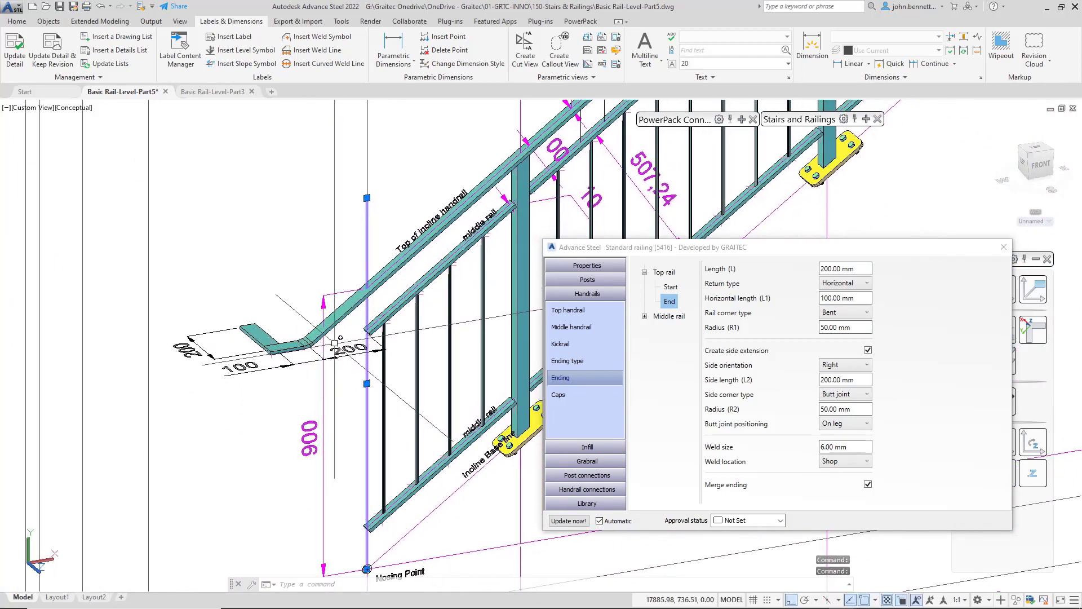